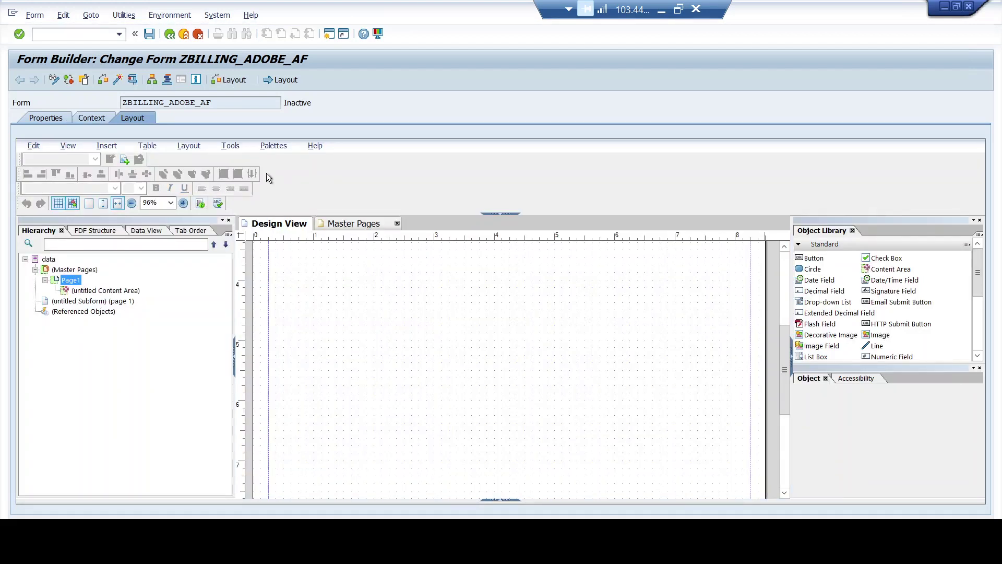
left_click(270, 150)
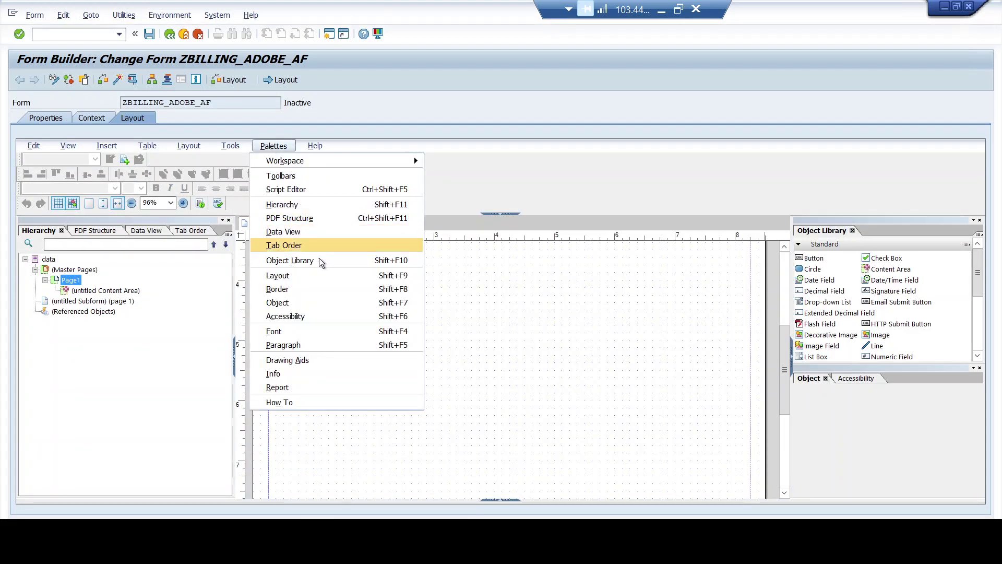
left_click(866, 167)
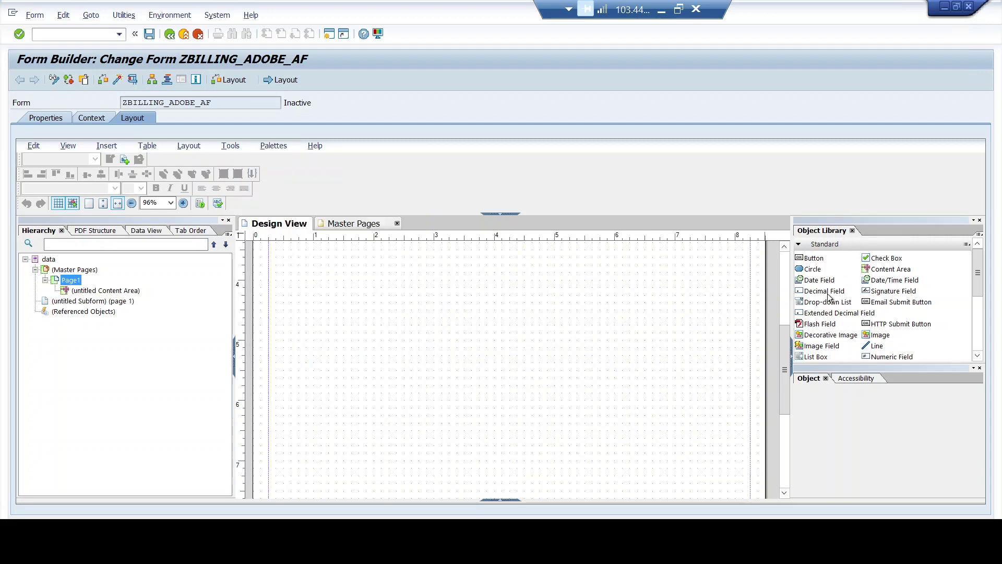
left_click(800, 247)
left_click(800, 247)
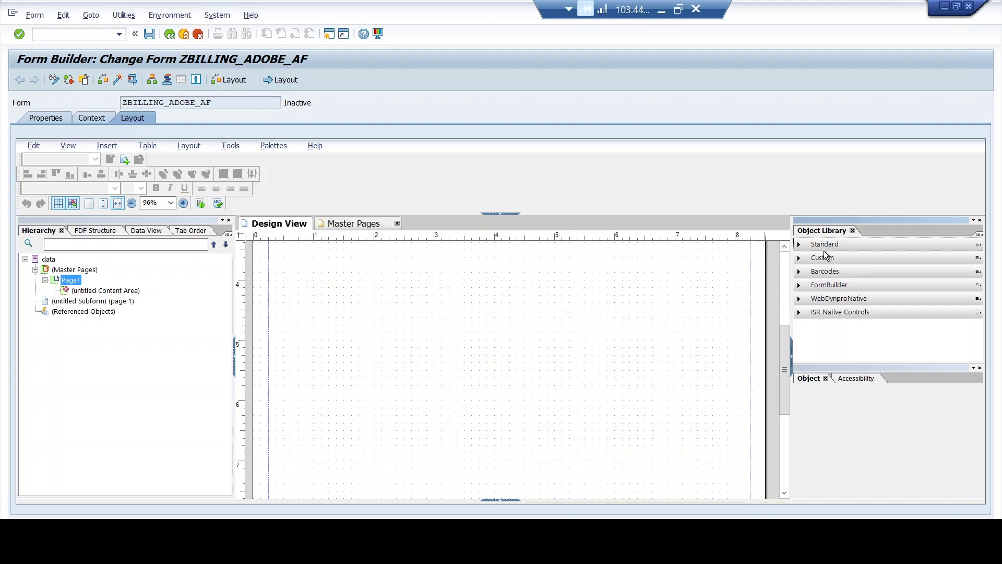
left_click(800, 247)
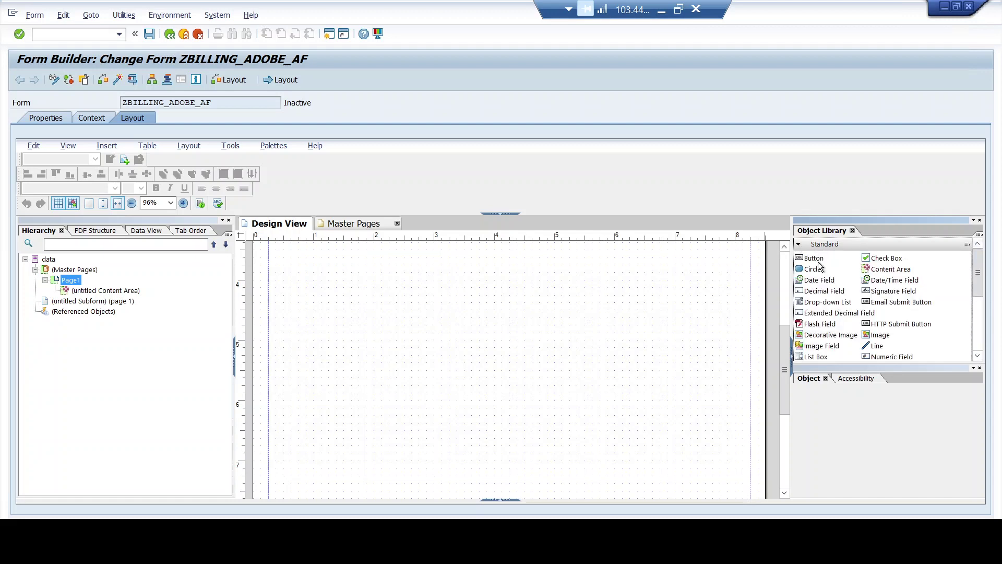
Add a button, change its caption to 'Test', and move it up and left on the page
left_click(816, 261)
double_click(814, 258)
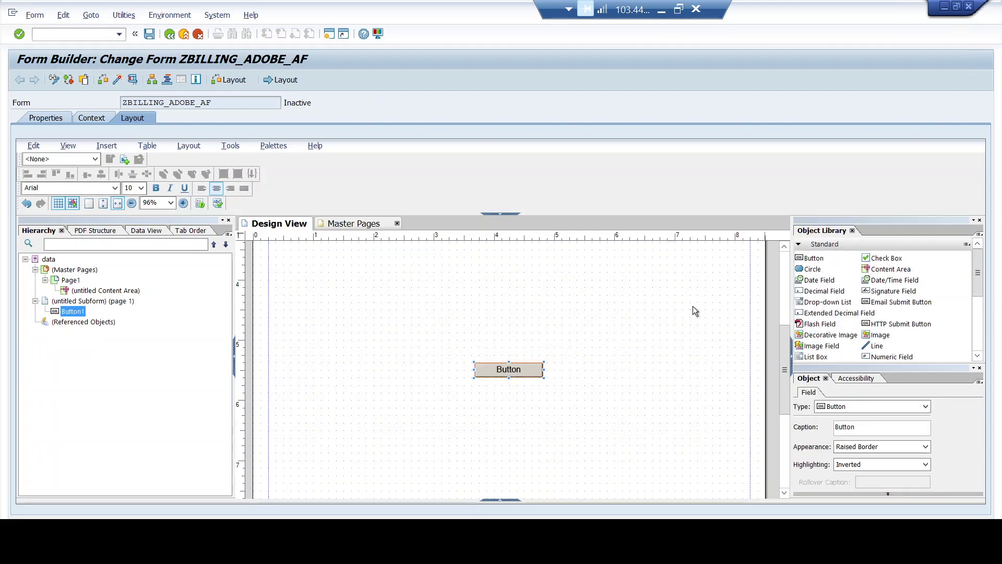
double_click(514, 369)
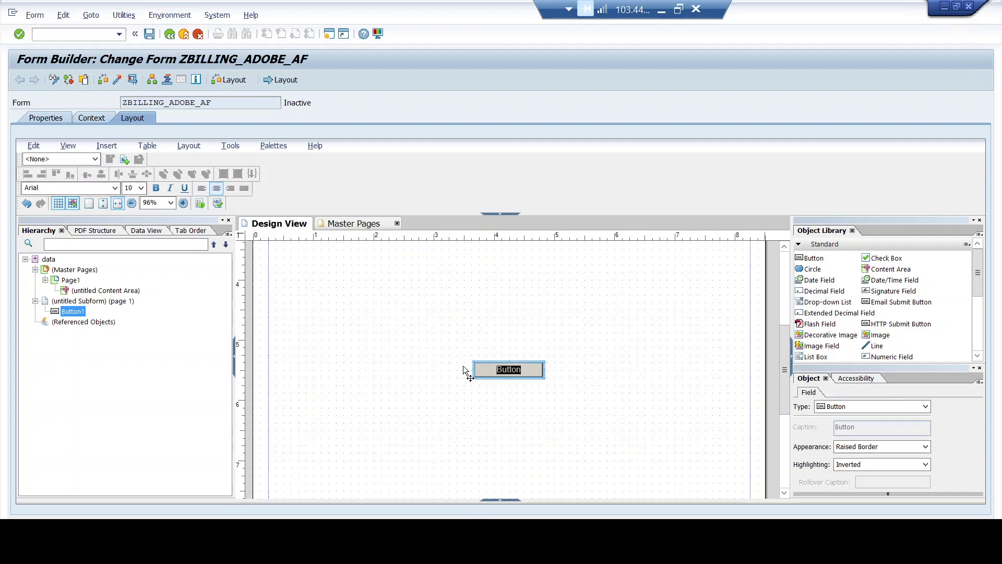
left_click(492, 366)
double_click(491, 366)
type("Test")
left_click(496, 390)
left_click(496, 376)
left_click_drag(491, 366, 353, 328)
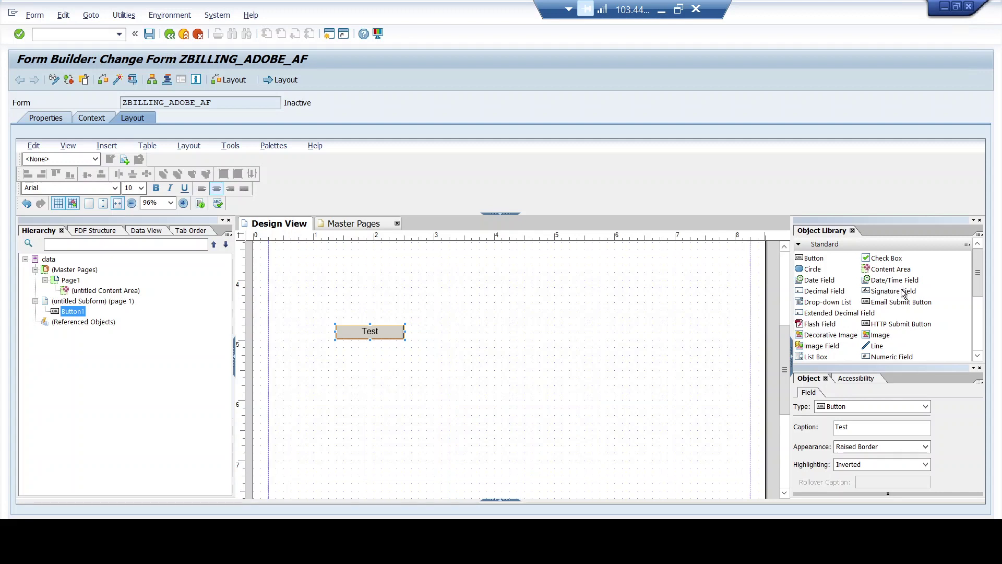
Add an email submit button, a decimal field and a date field to the page
left_click(875, 305)
double_click(875, 305)
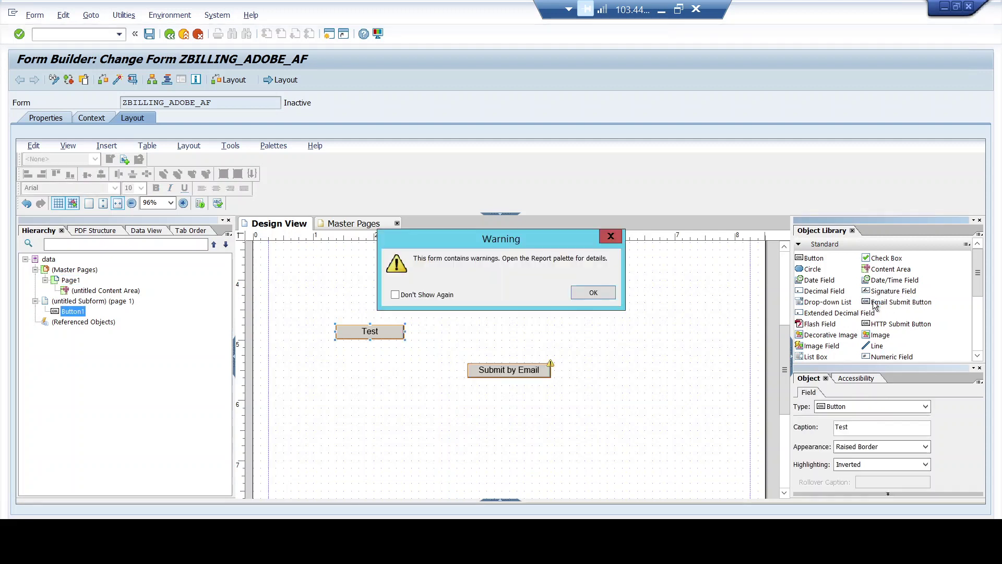
left_click(593, 292)
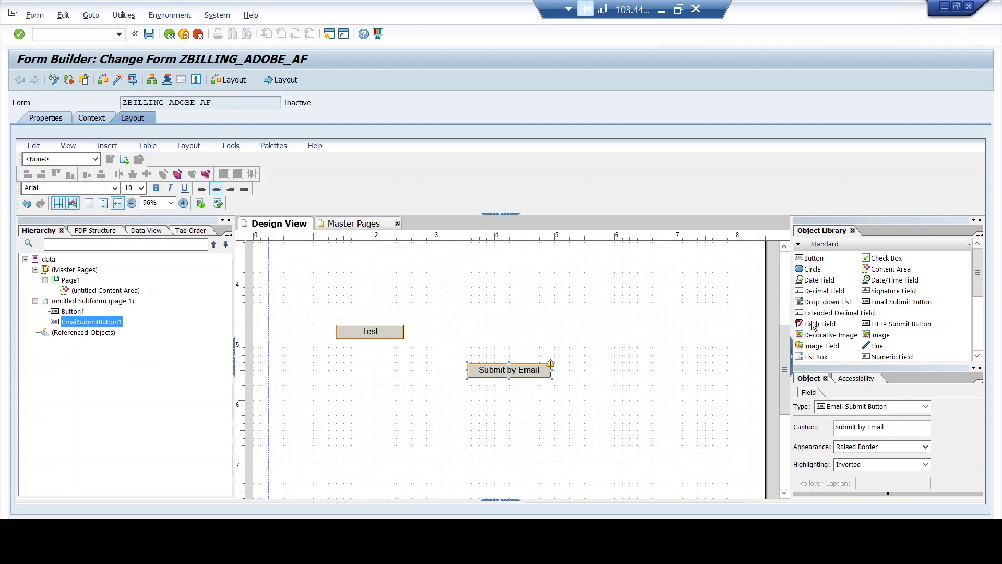
double_click(818, 293)
double_click(819, 281)
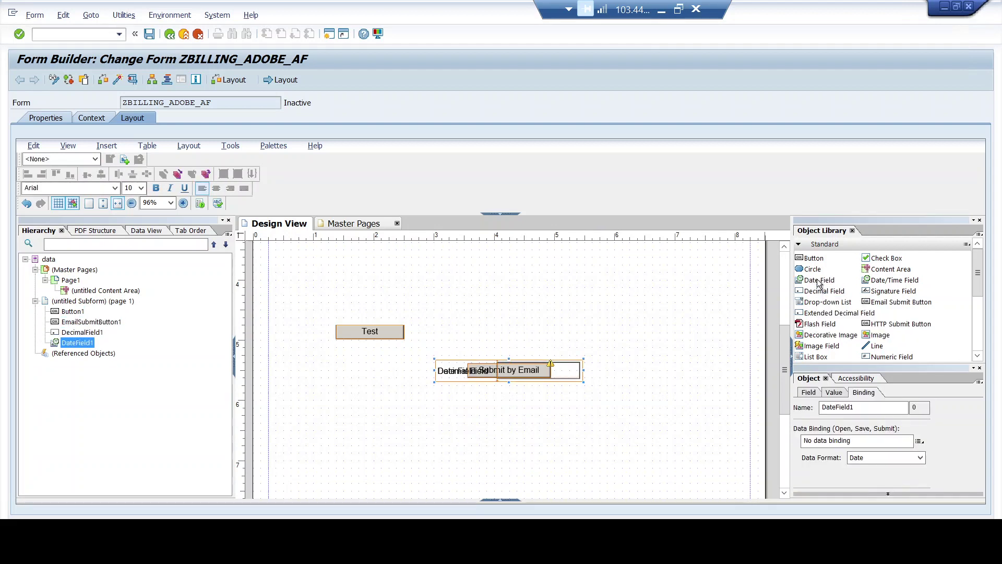
left_click(978, 357)
left_click(977, 357)
left_click(977, 356)
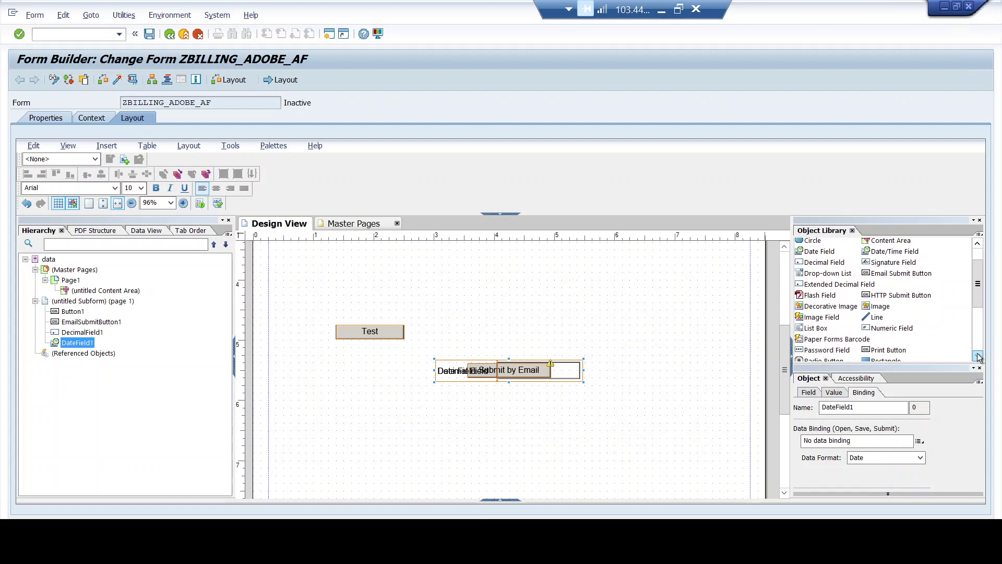
Add an image object, move it to the page's upper right and enlarge it
double_click(881, 308)
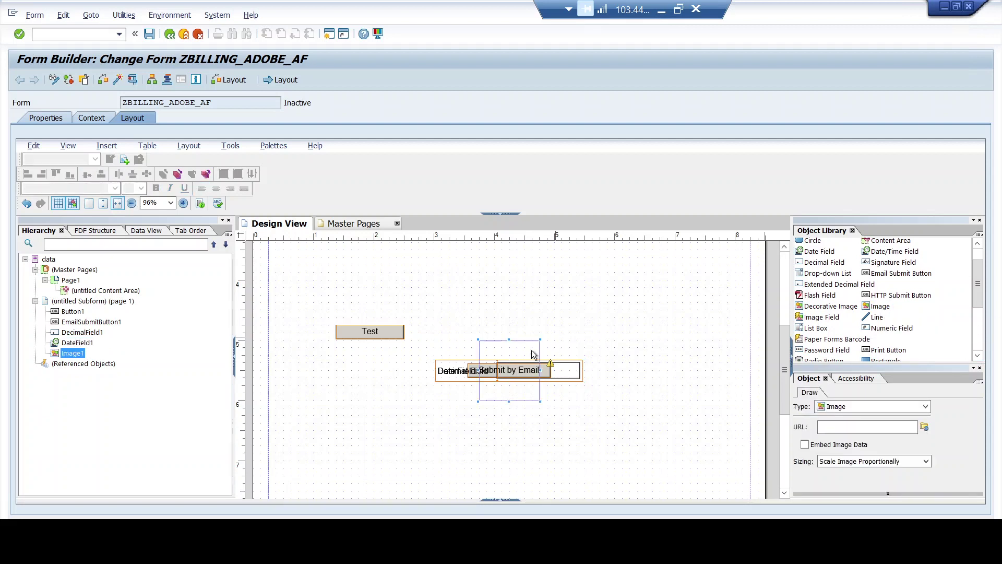
left_click_drag(521, 355, 687, 286)
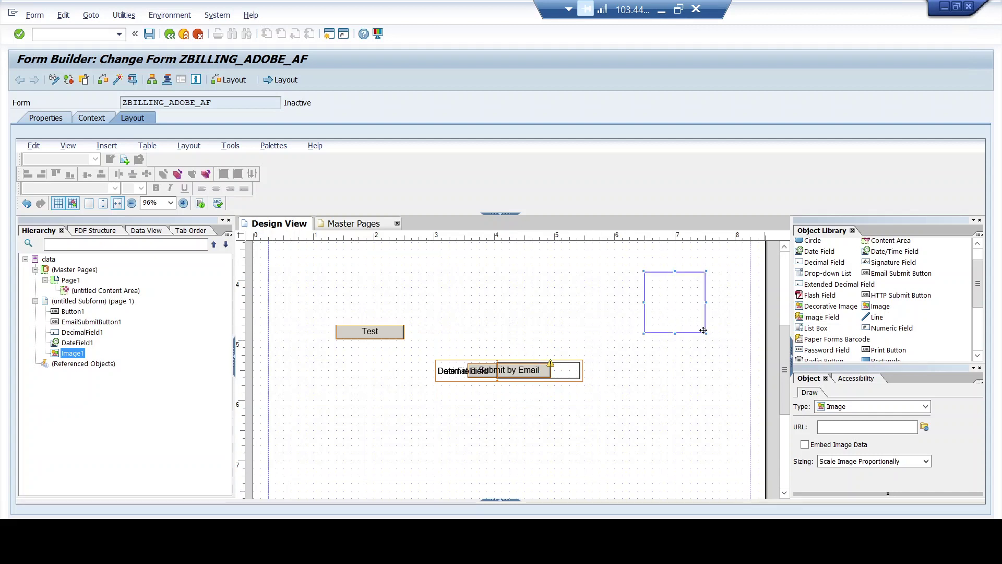
left_click_drag(706, 334, 735, 387)
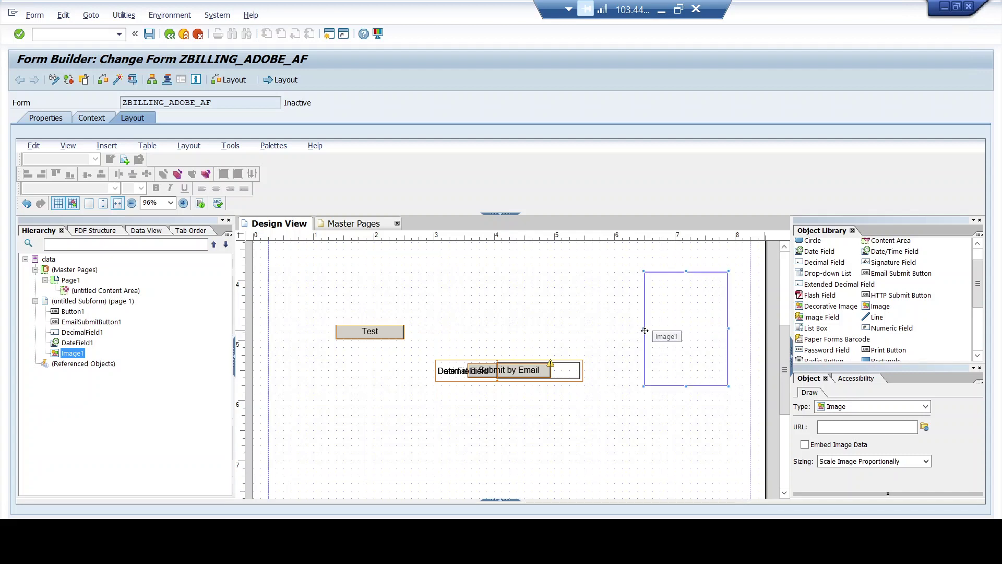
left_click_drag(615, 325, 600, 327)
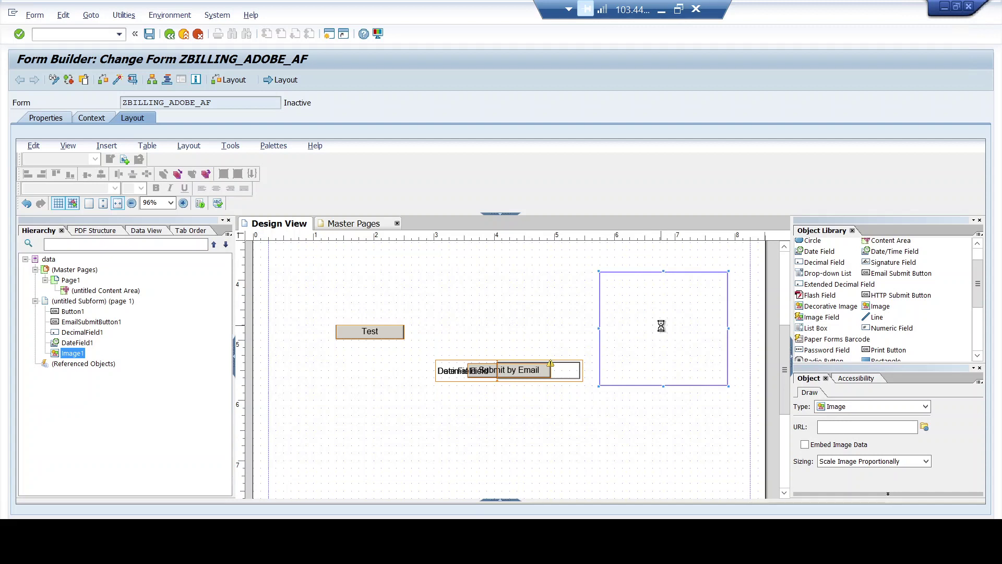
left_click(661, 325)
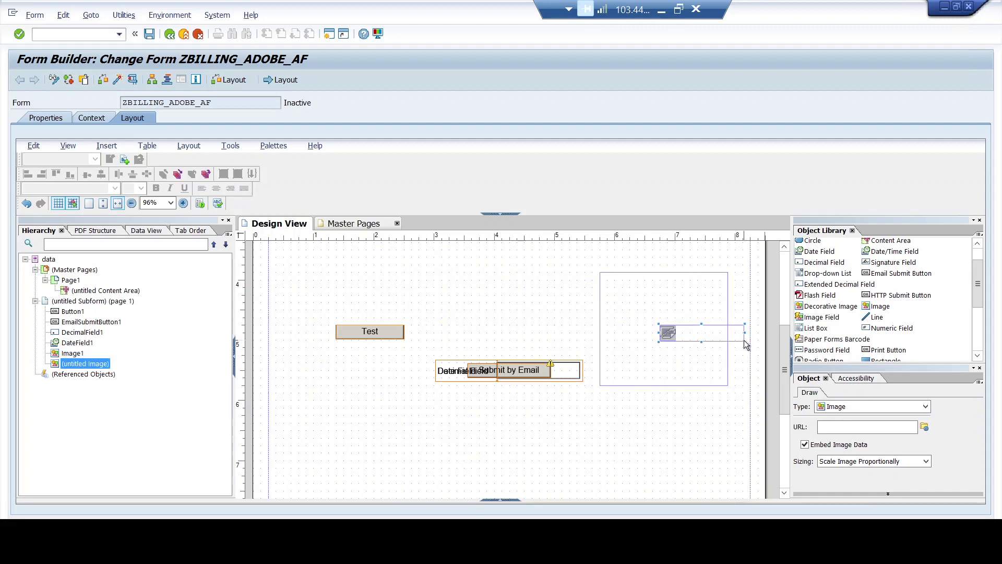
Readjust the image's size, then switch to the form's Context view past the warning
left_click(703, 337)
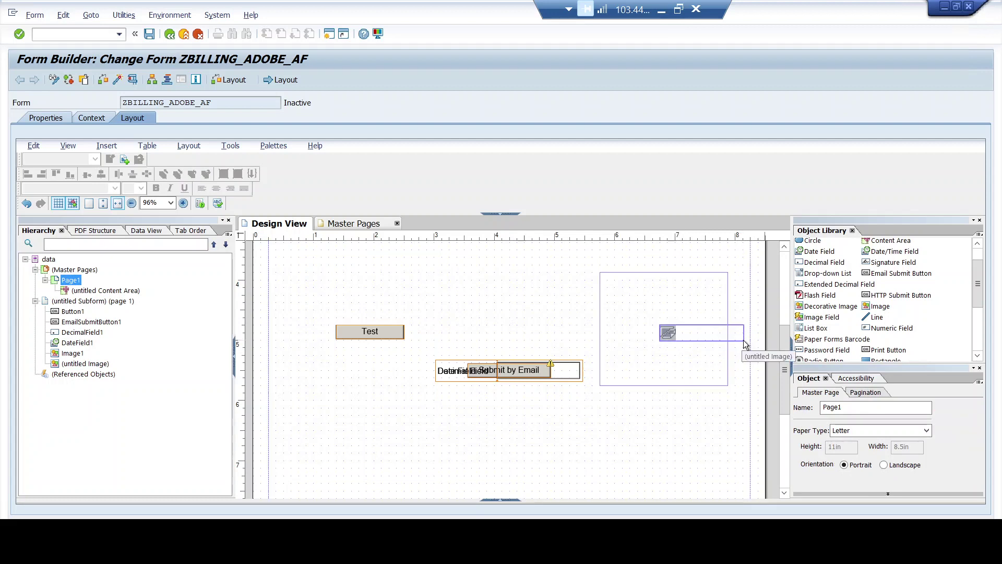
left_click(704, 337)
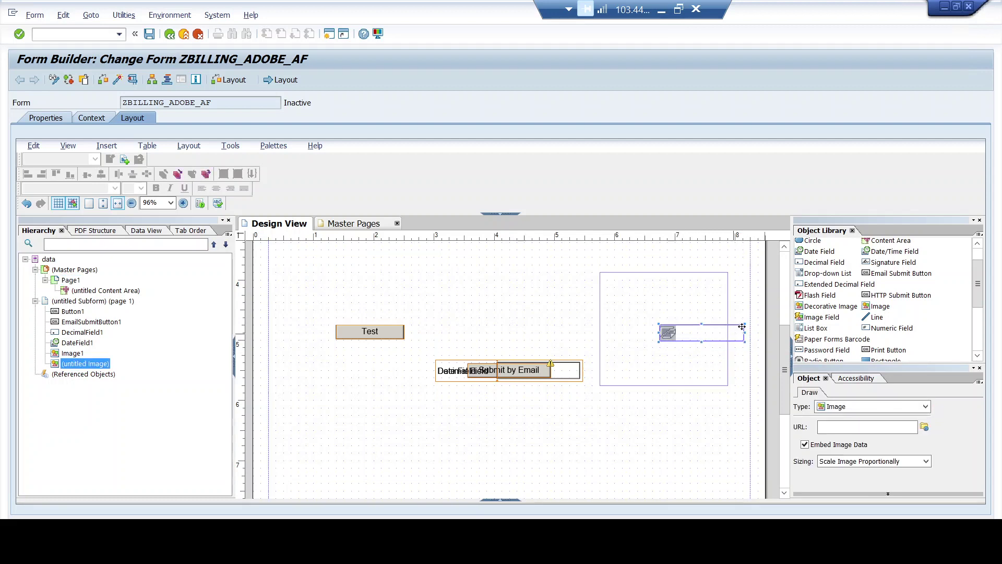
left_click_drag(708, 329, 691, 332)
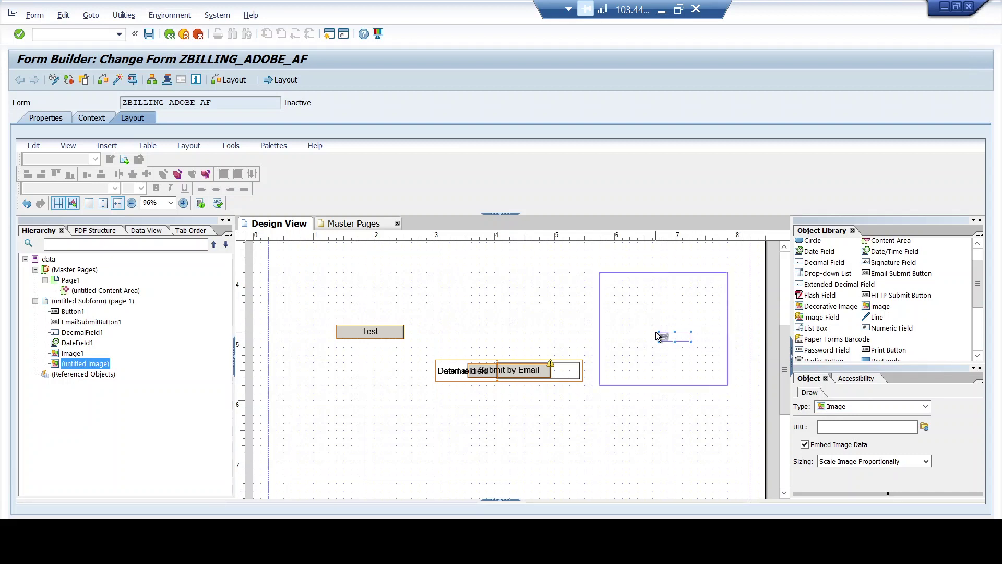
left_click_drag(653, 329, 636, 309)
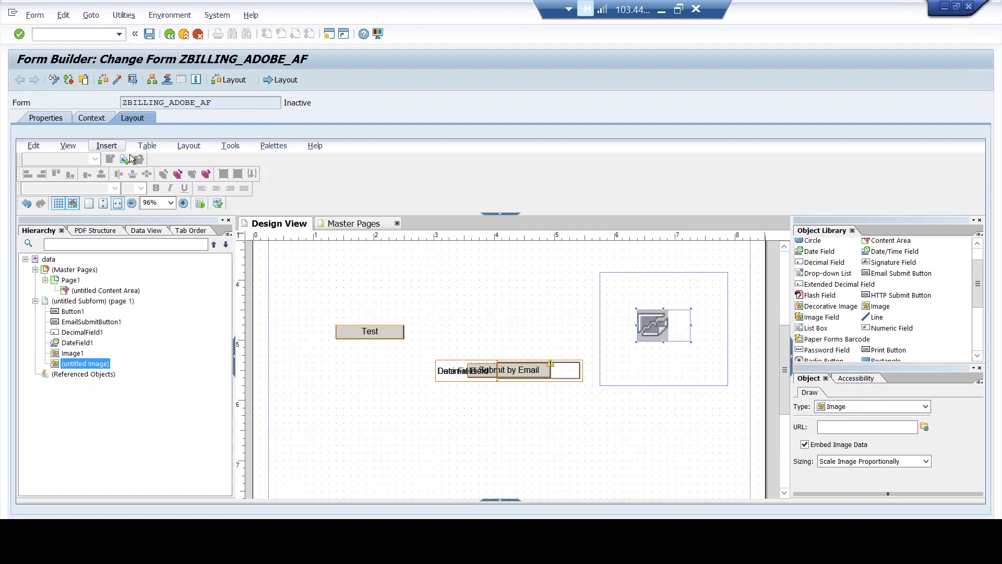
left_click(97, 119)
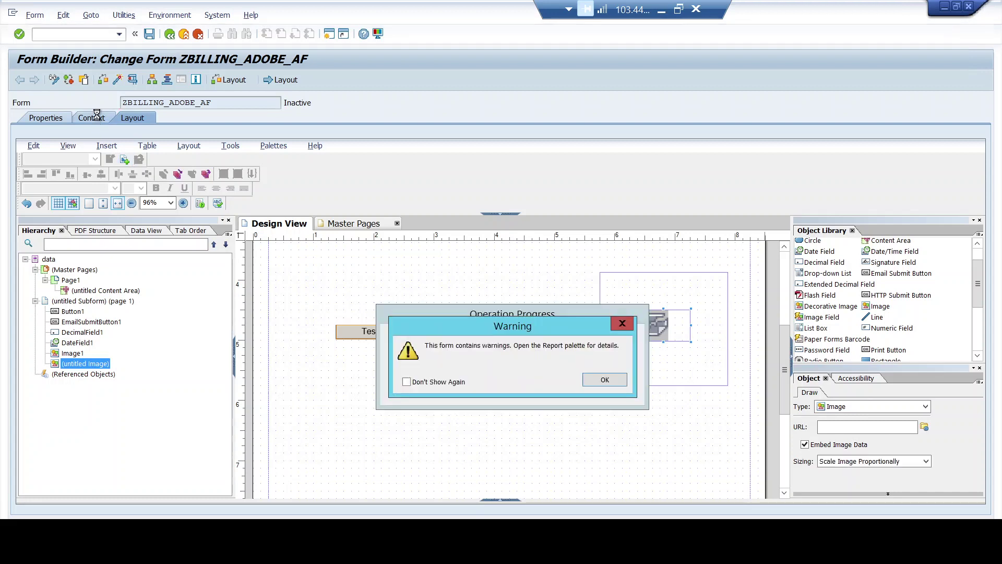
left_click(600, 381)
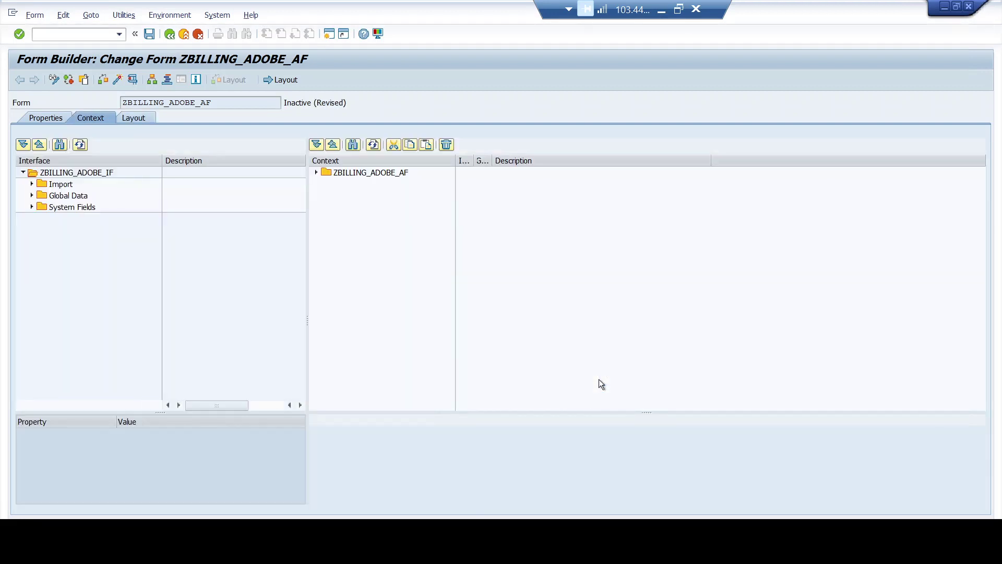
Show the PowerPoint Question 3 slide on Context usage, then go back to SAP
left_click(661, 10)
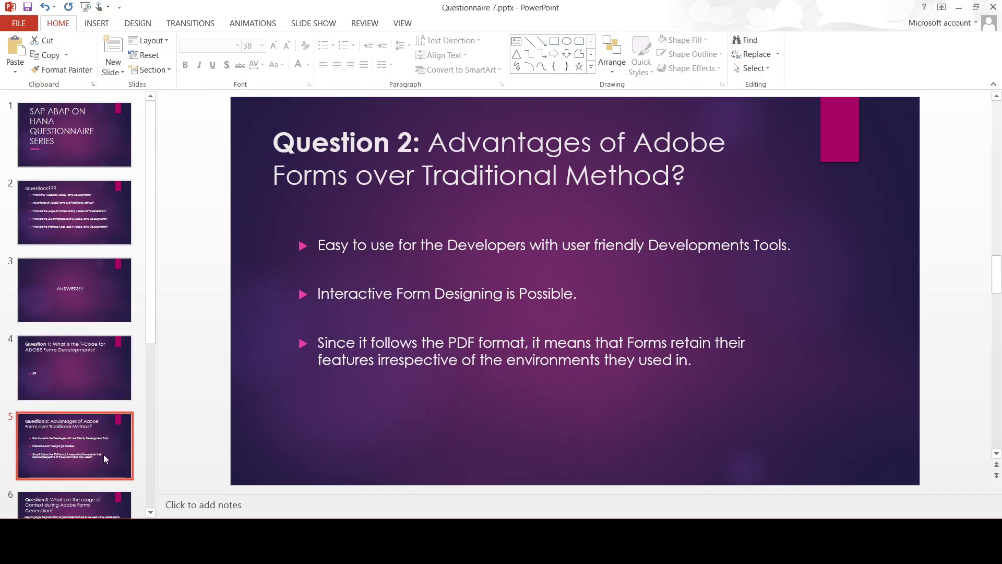
key("Down")
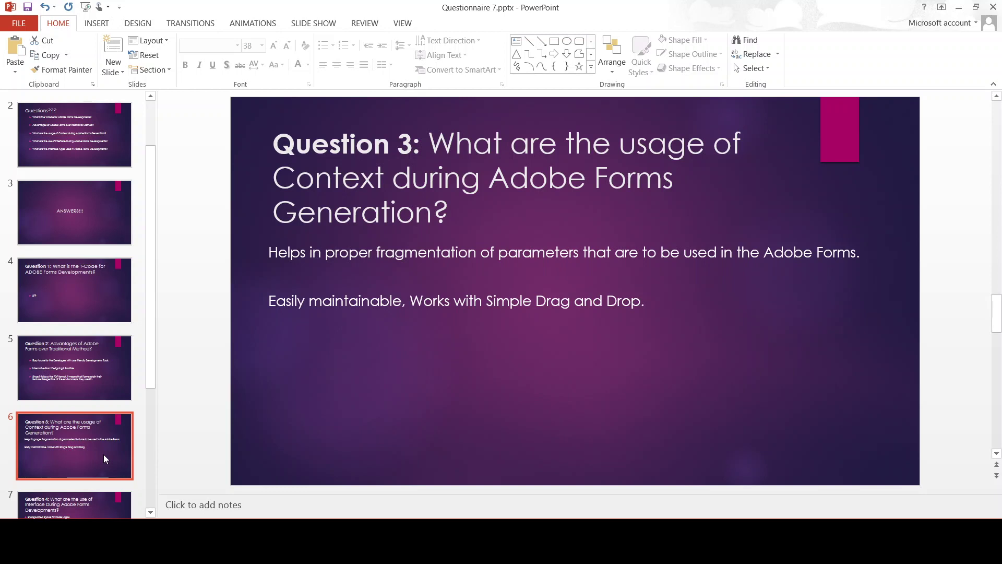
key("alt+Tab")
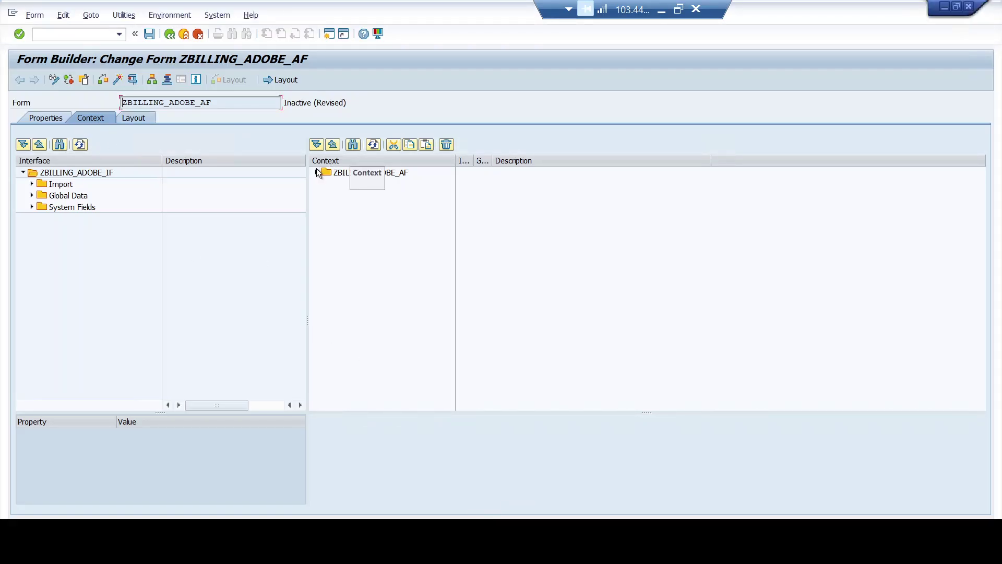
Expand the context, Global Data, System Fields, GV_GLBFLD and Import nodes, then view form properties
left_click(315, 172)
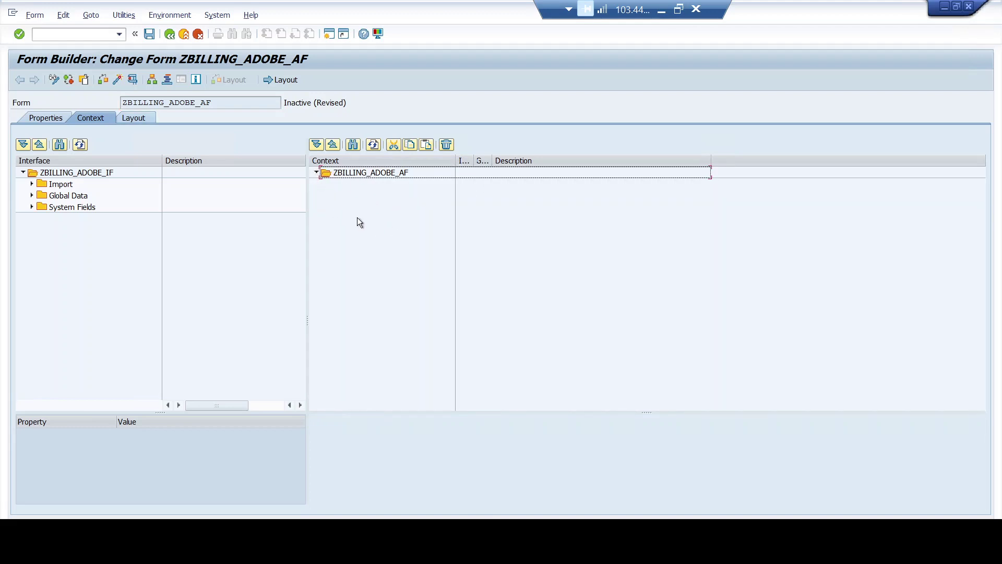
left_click(32, 196)
left_click(29, 220)
left_click(39, 207)
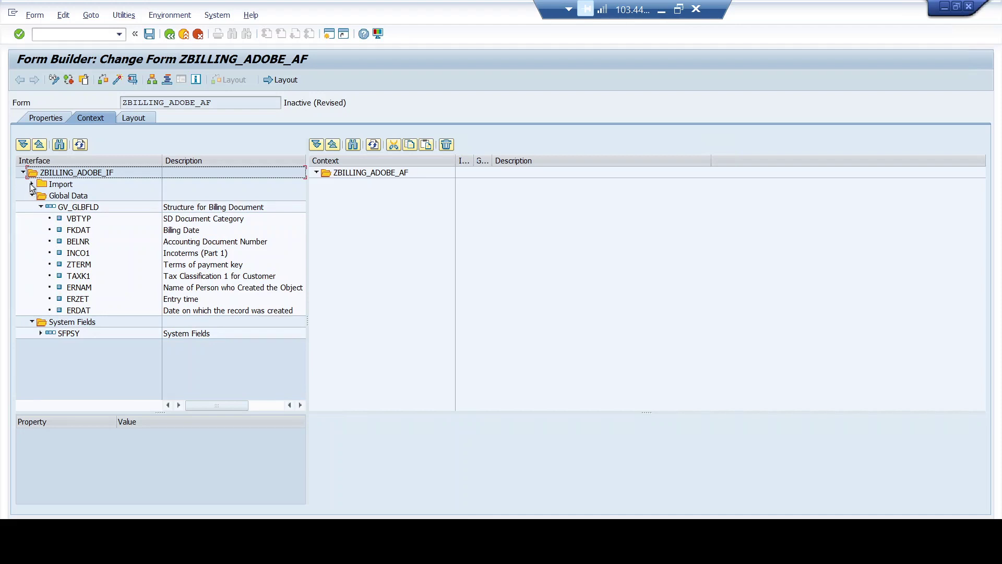
left_click(31, 183)
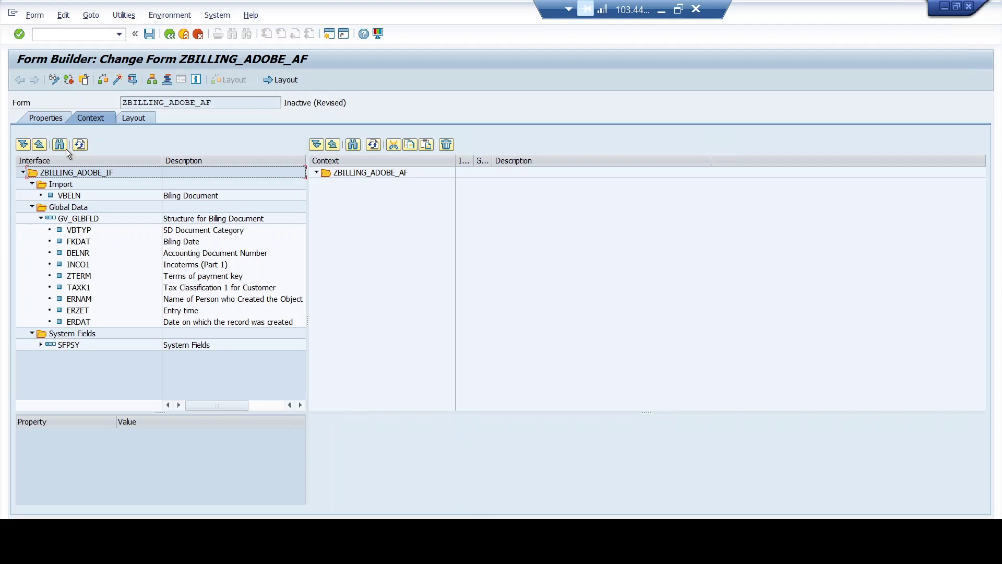
left_click(45, 121)
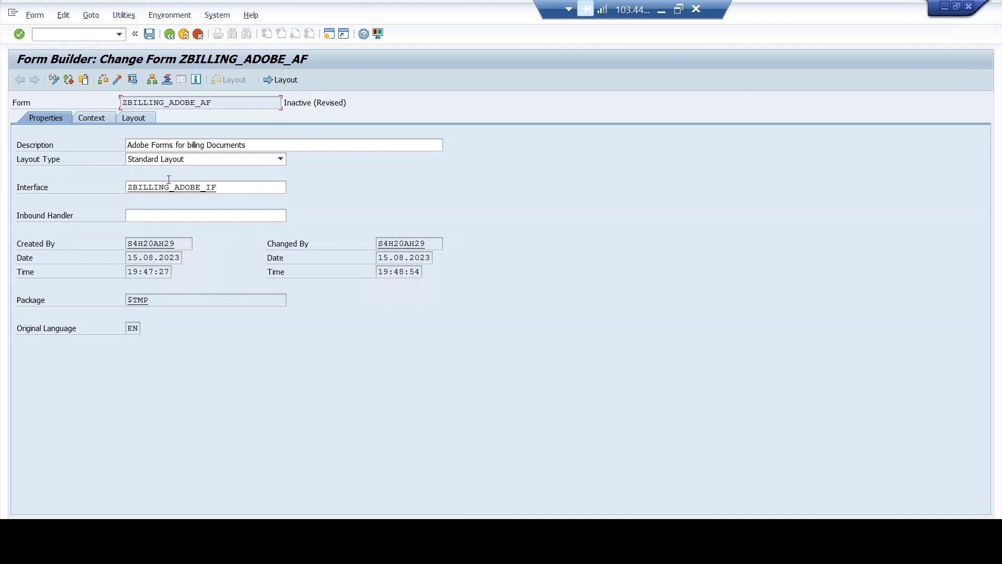
Switch back to the Context view showing VBELN, GV_GLBFLD and SFPSY beside the empty context
left_click(92, 116)
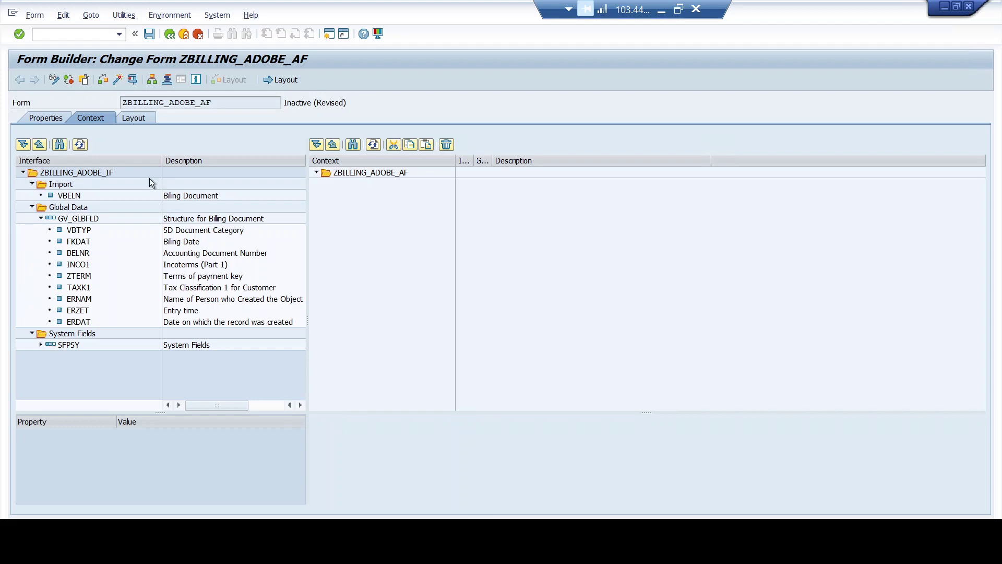
Drag VBELN and GV_GLBFLD into the form context, then return to the Question 3 slide
left_click_drag(70, 196, 371, 180)
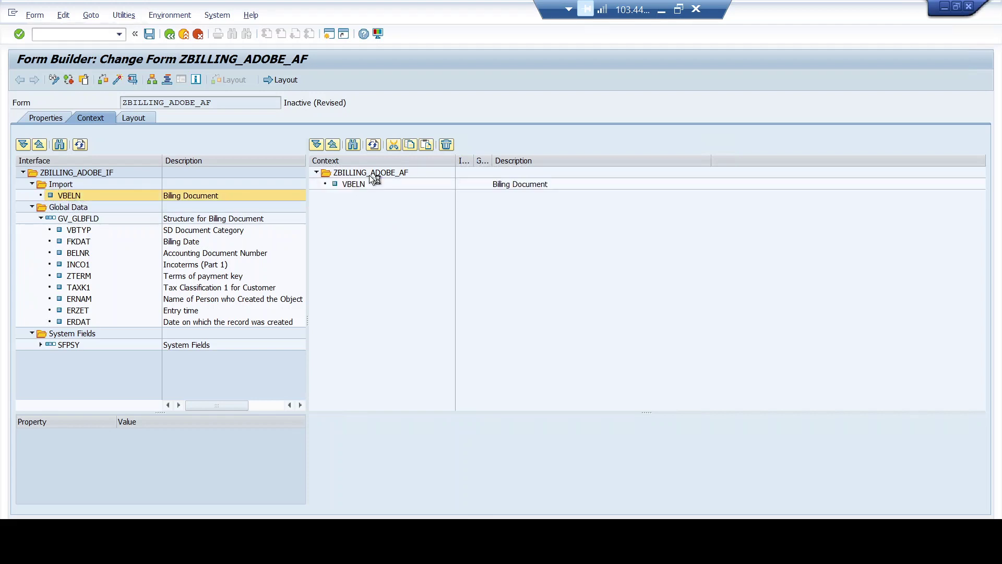
left_click_drag(78, 218, 363, 179)
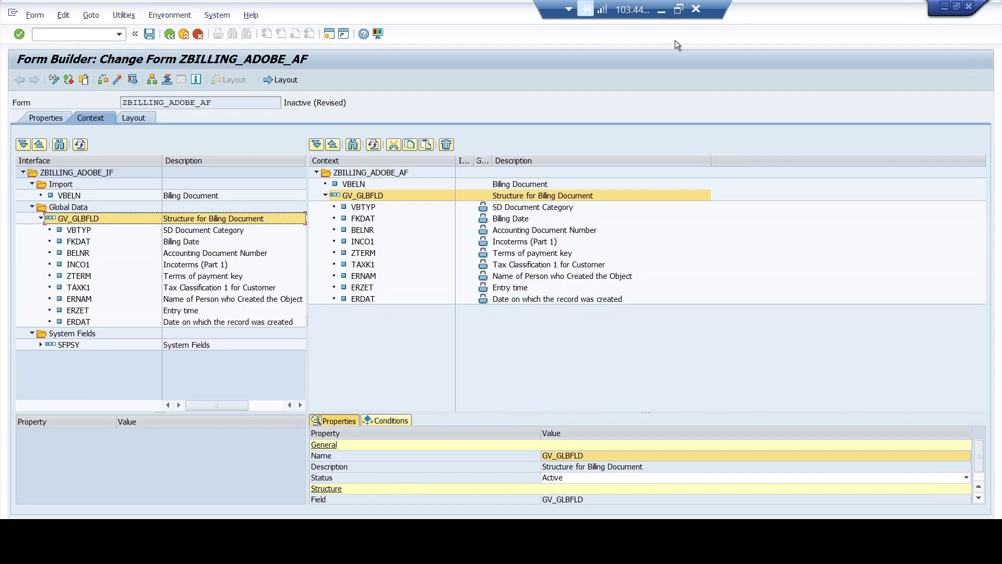
left_click(661, 10)
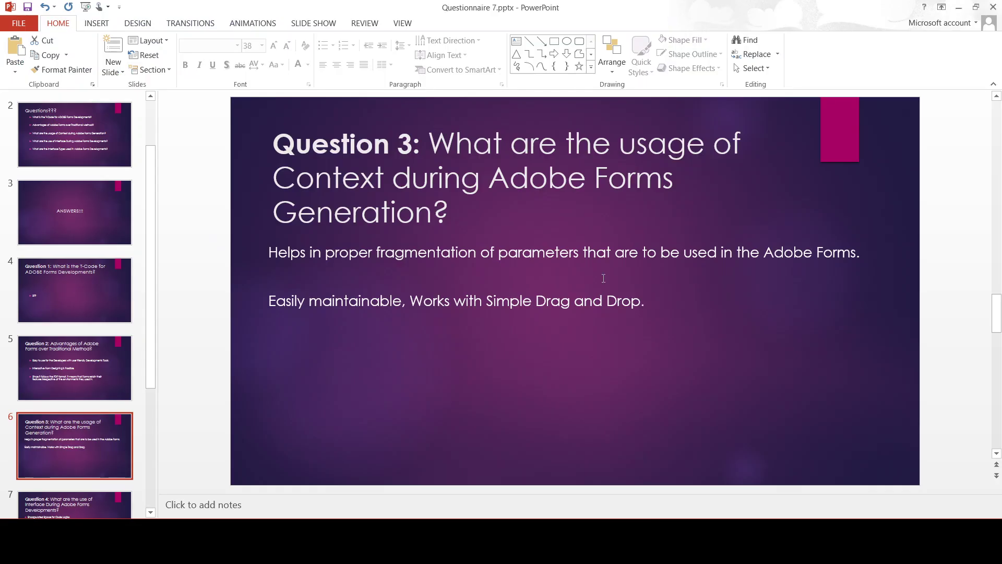